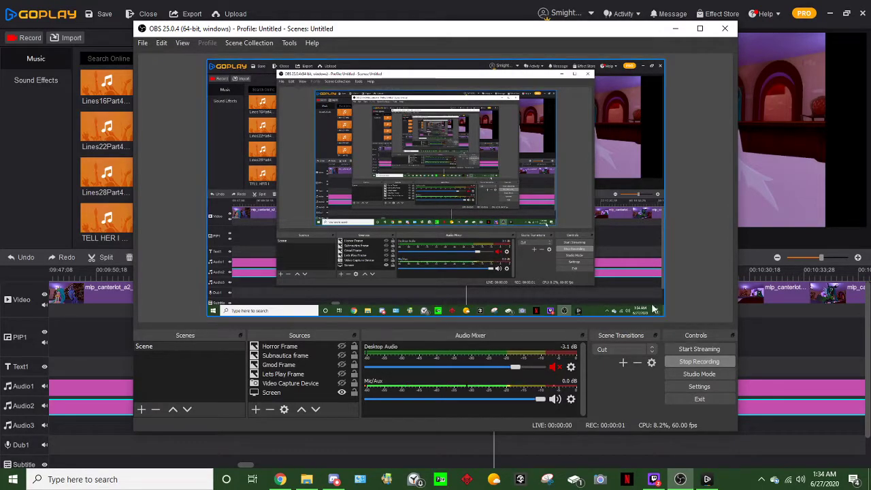
Step: Minimize OBS Studio so the GoPlay project with its clips and audio tracks shows
left_click(675, 28)
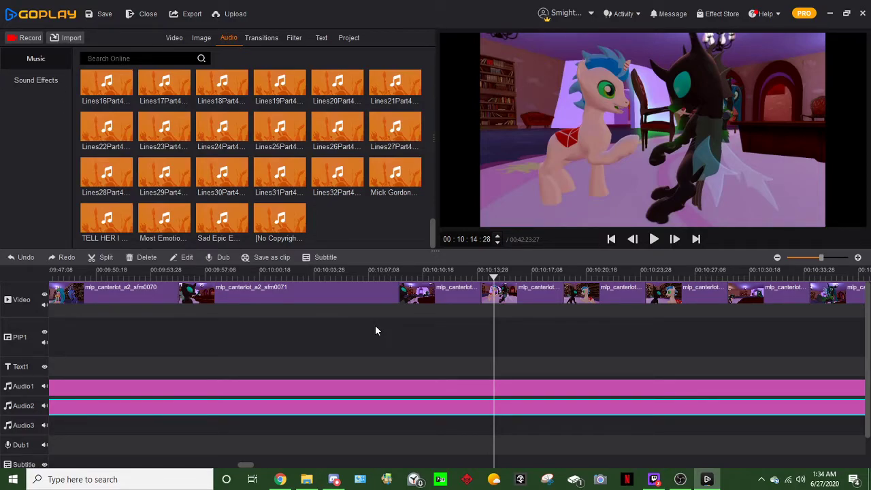
Step: Scrub the playhead to 00:10:14 and select the short screenshot clip starting there
left_click(437, 281)
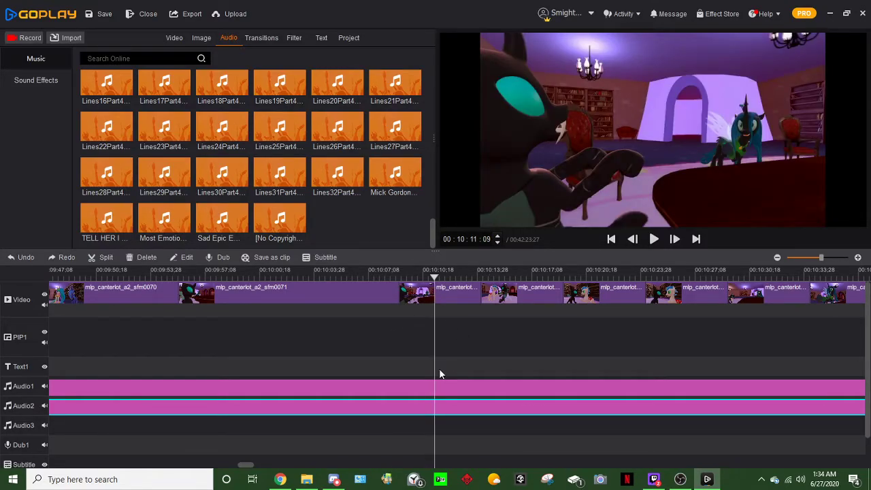
left_click(334, 276)
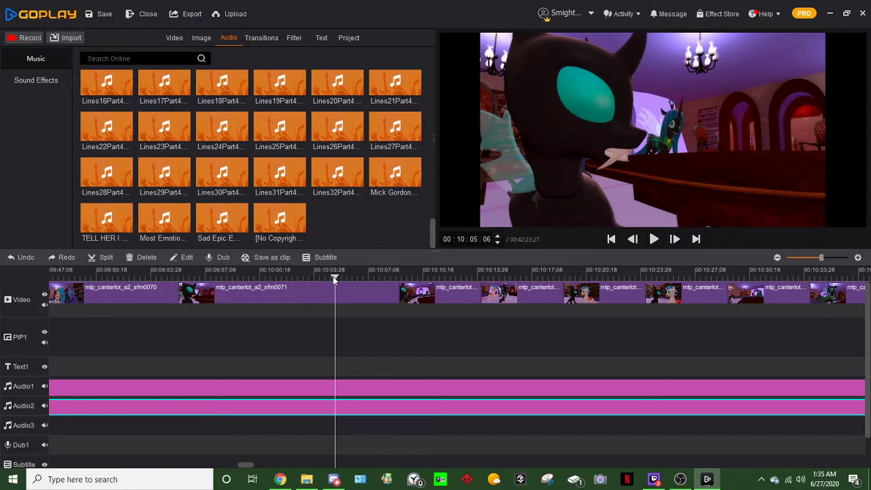
left_click_drag(333, 276, 485, 278)
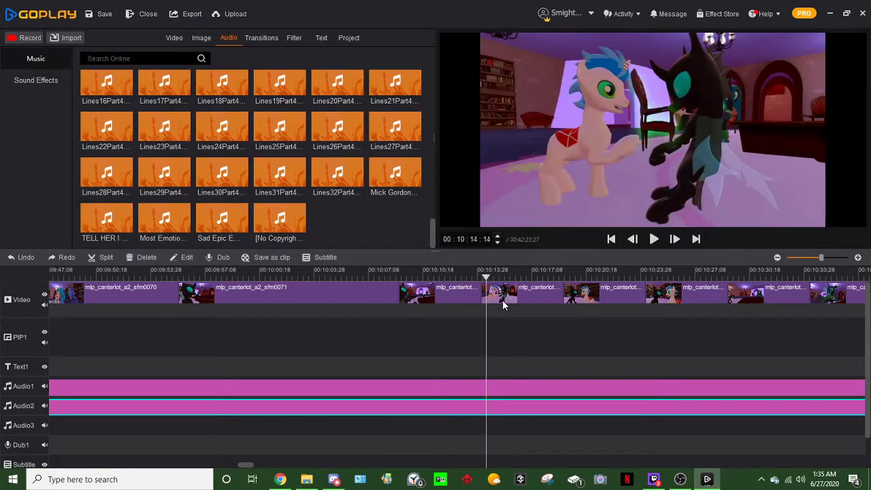
left_click(447, 294)
left_click(501, 295)
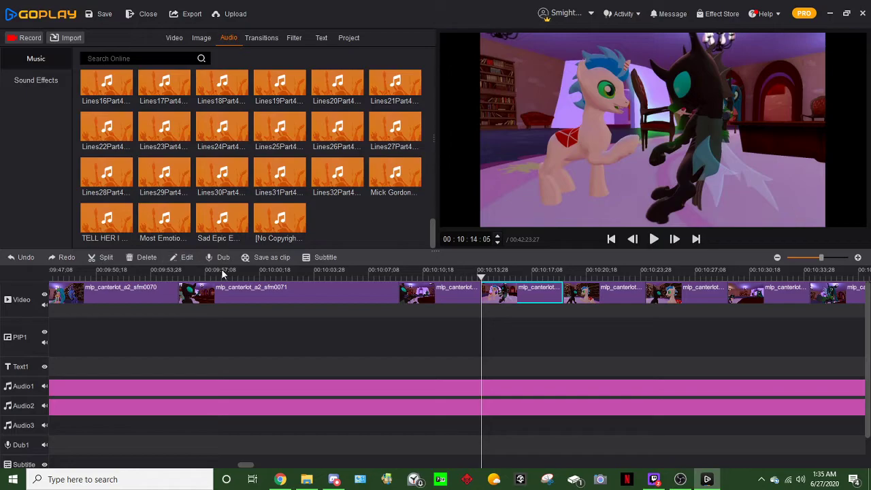
Step: Open the Edit panel for the 00:10:14 clip, showing its 5-second duration and fade options
left_click(184, 258)
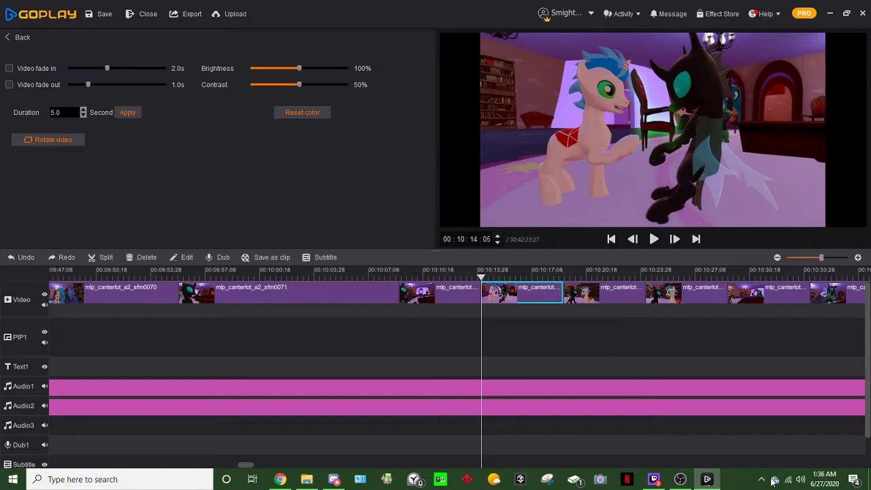
left_click(680, 479)
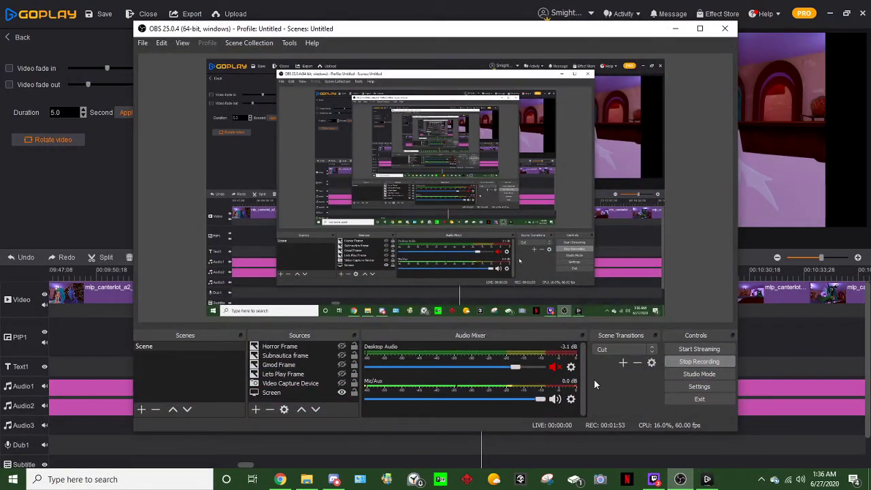
left_click(675, 29)
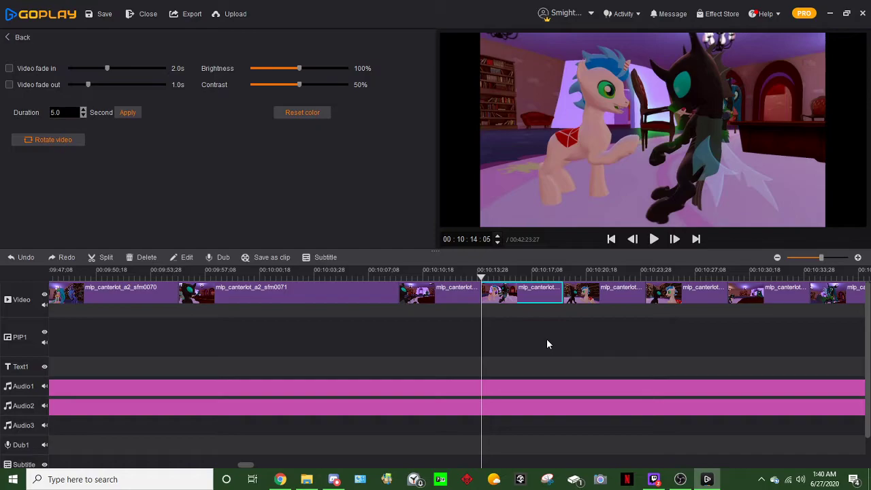
left_click(576, 278)
left_click(681, 278)
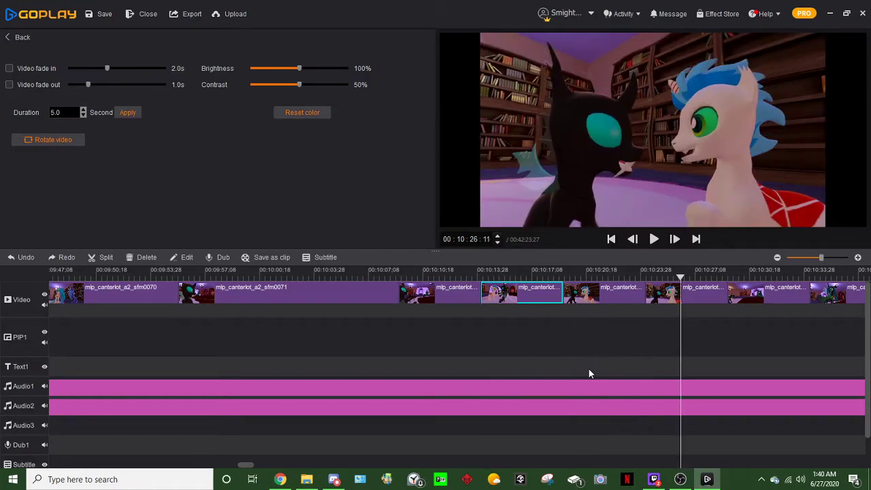
left_click(506, 279)
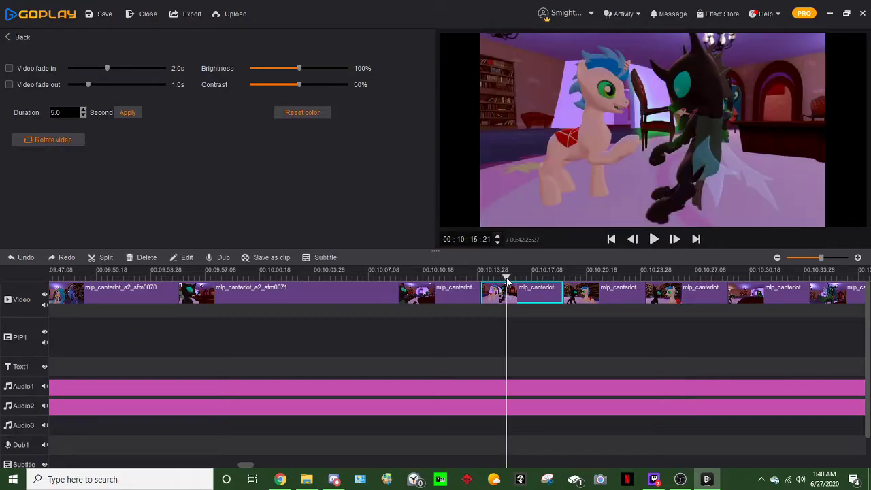
left_click(575, 274)
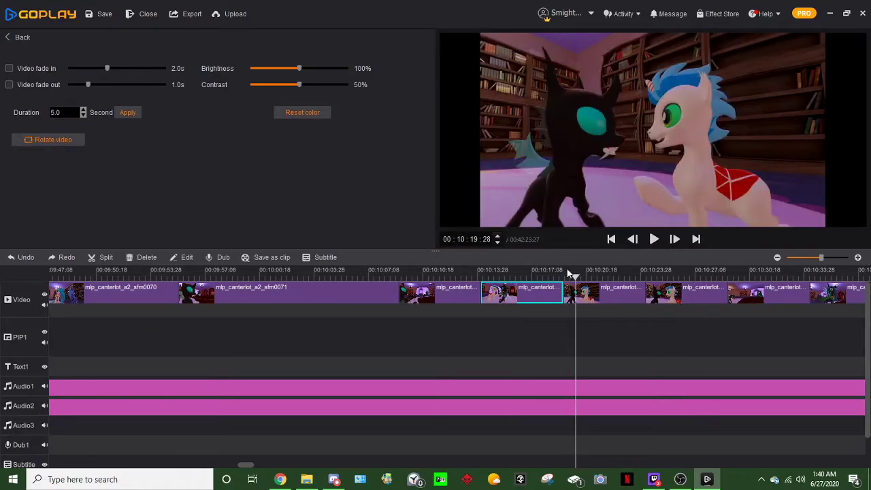
left_click(515, 272)
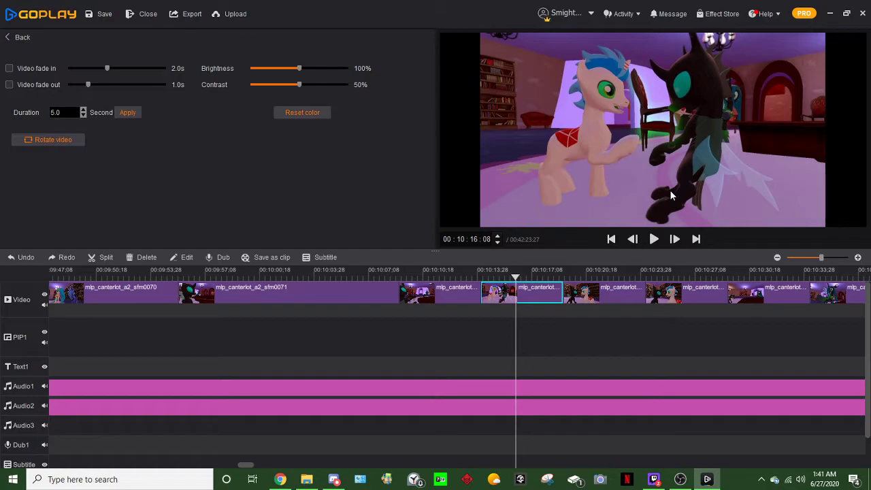
left_click(592, 278)
left_click(524, 278)
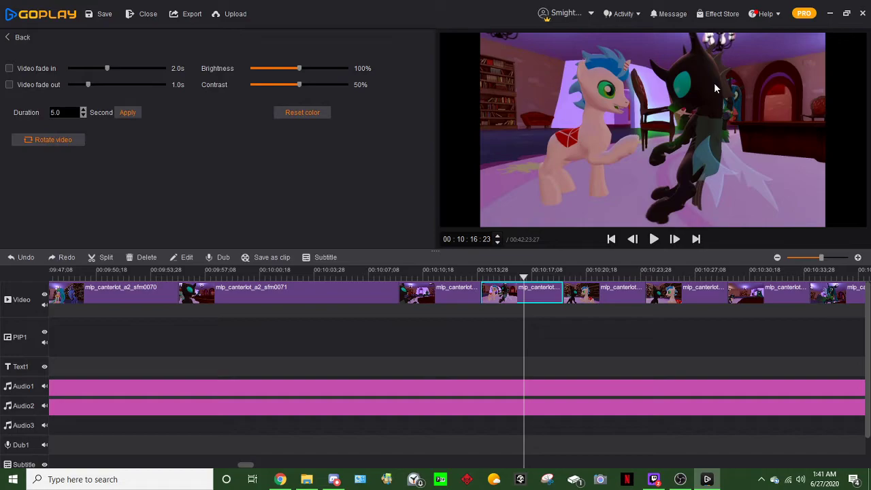
Step: Preview 00:10:00 and 00:10:11, then the pony-and-changeling shot at 00:10:15:22
left_click(250, 272)
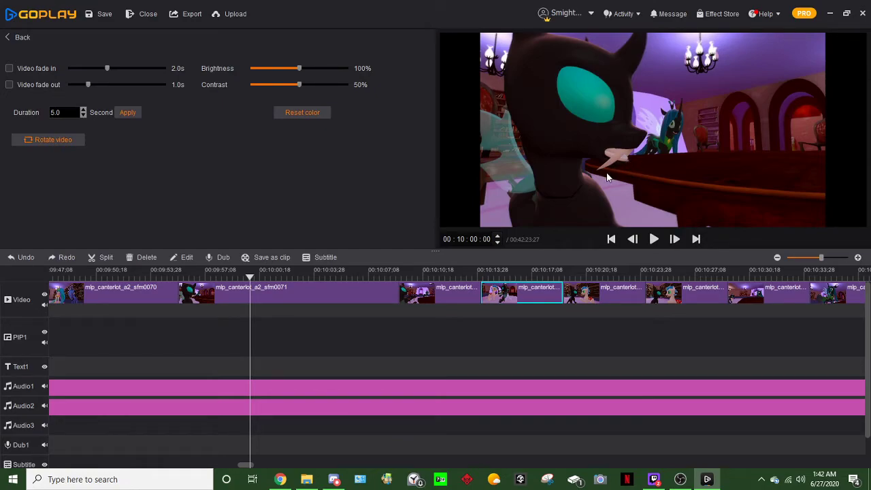
left_click(439, 273)
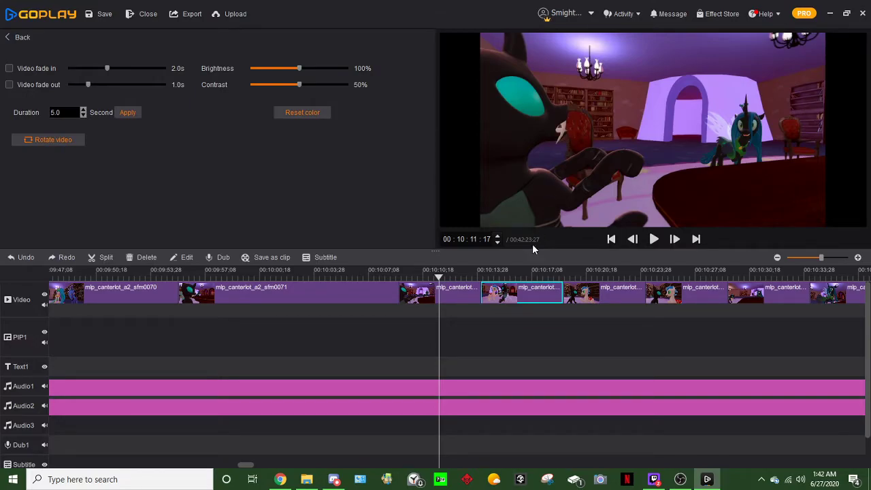
left_click(507, 275)
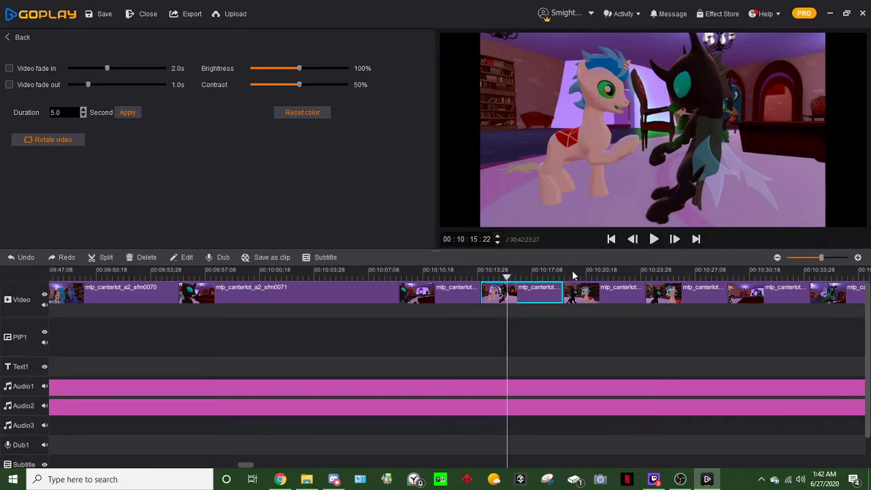
Step: Move the playhead back to the changeling close-up at 00:10:03:22
left_click(310, 273)
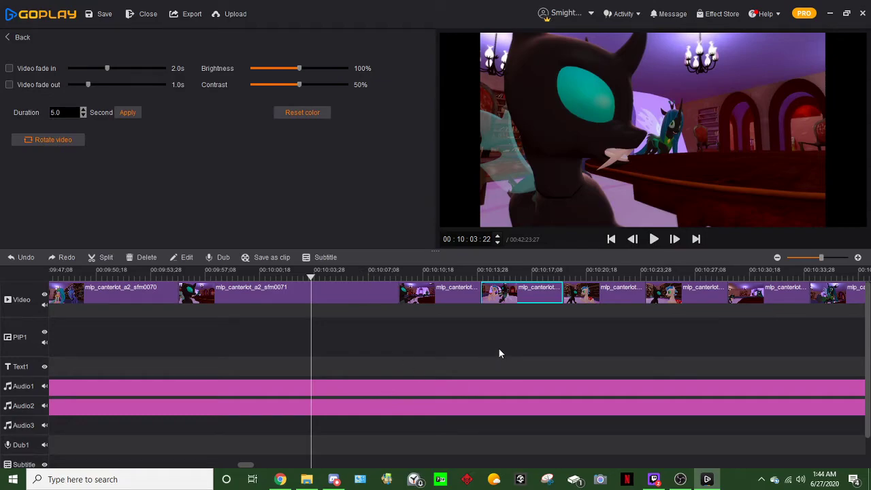
Step: Snap the playhead to the start of the outlined clip near 00:10:13
left_click(441, 270)
left_click(497, 296)
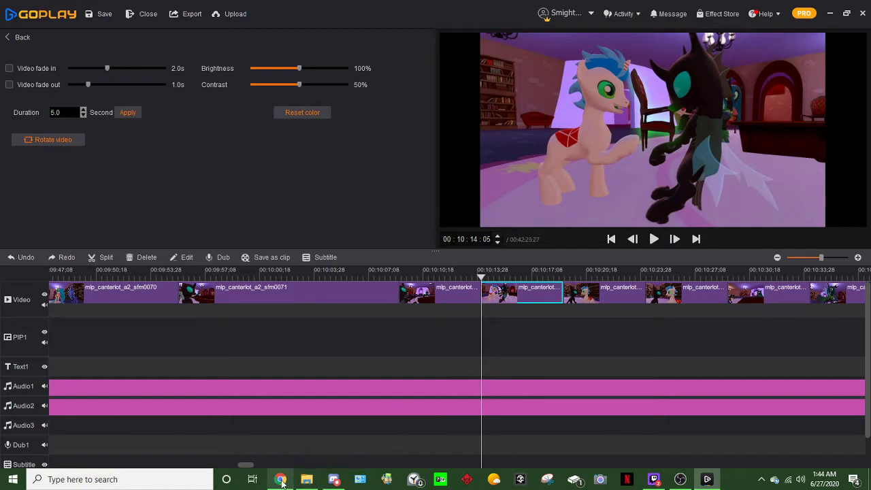
mouse_move(280, 479)
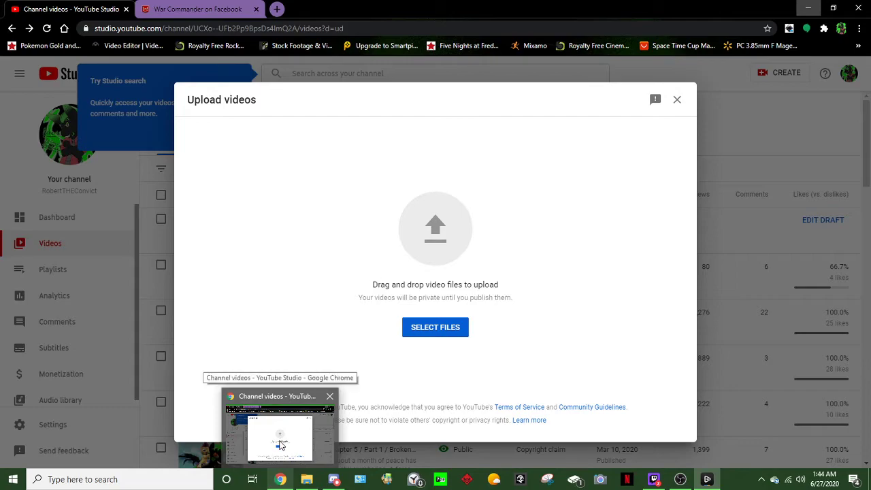
Step: Bring YouTube Studio forward and dismiss the Upload videos dialog and the search tip
left_click(281, 443)
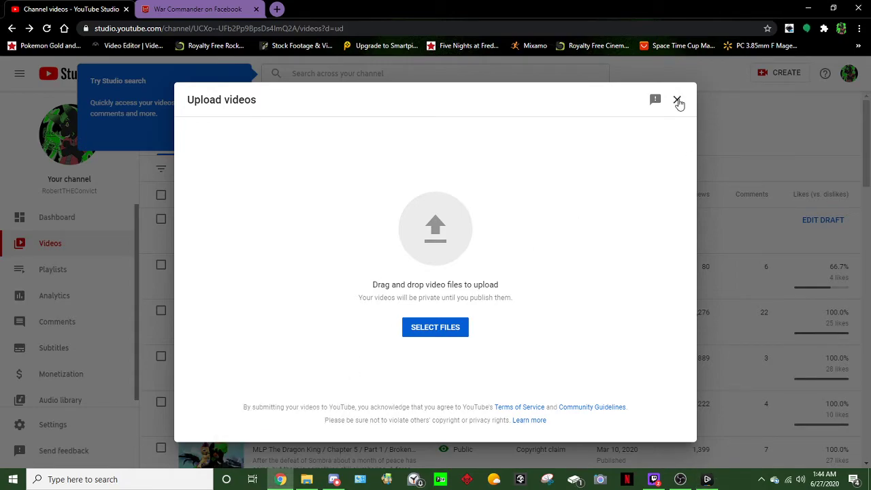
left_click(677, 101)
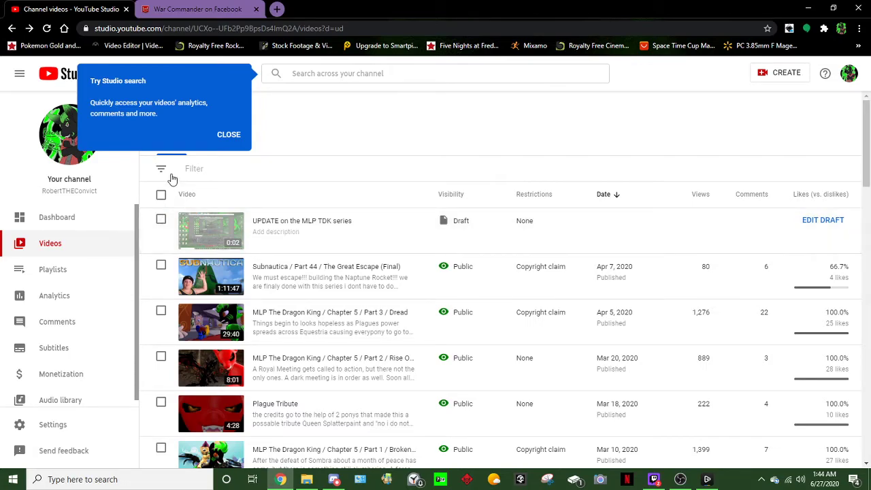
left_click(229, 134)
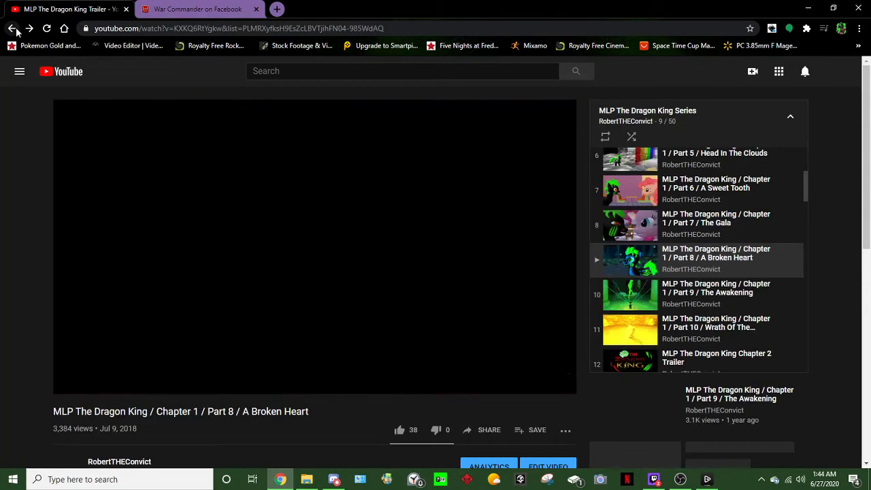
Step: Return to the Dragon King Chapter 1 Part 8 video page and pause playback
left_click(12, 29)
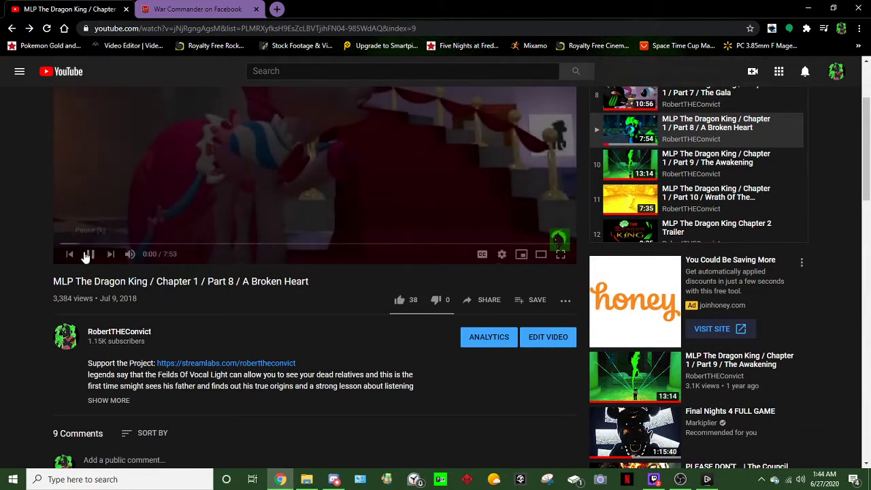
left_click(88, 254)
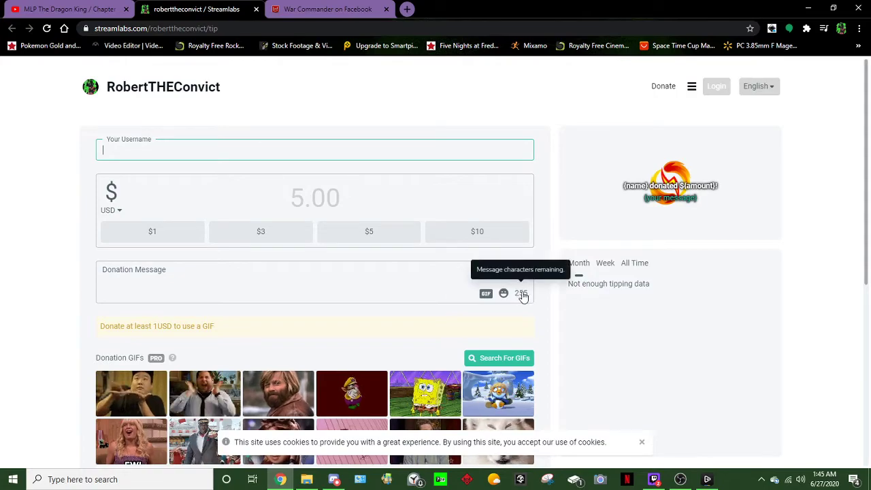
scroll(544, 300, "down", 1)
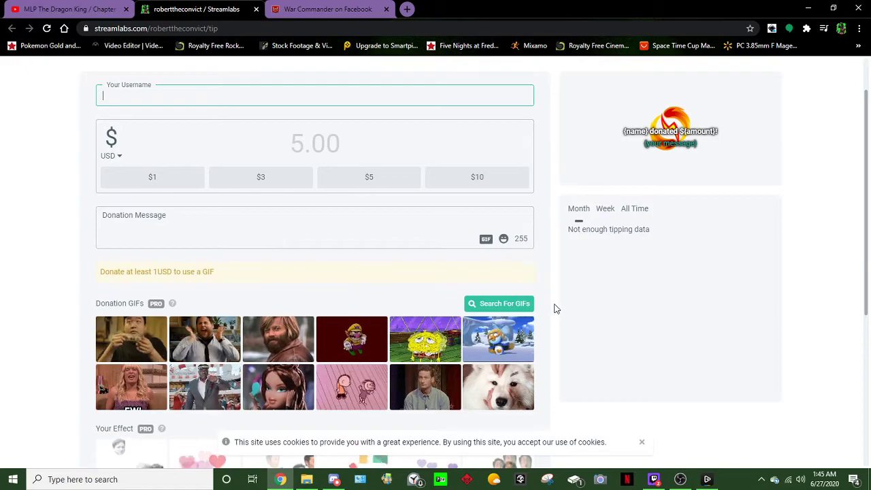
scroll(545, 319, "down", 3)
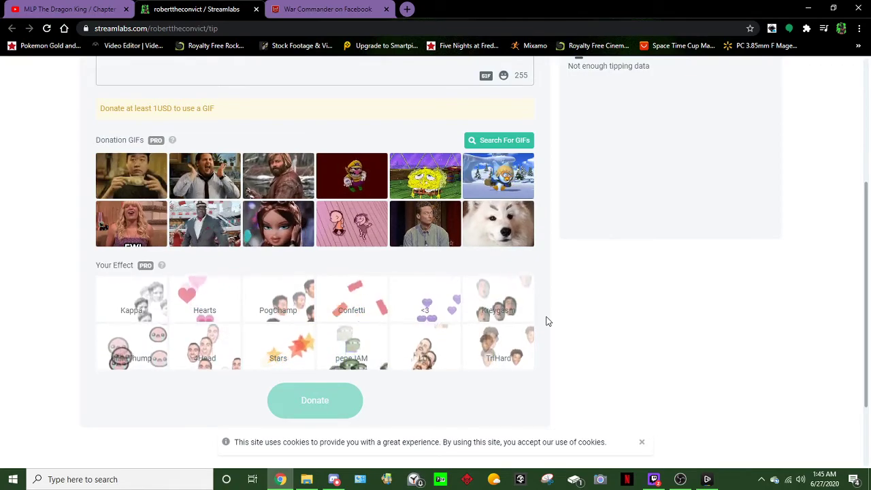
scroll(548, 319, "up", 1)
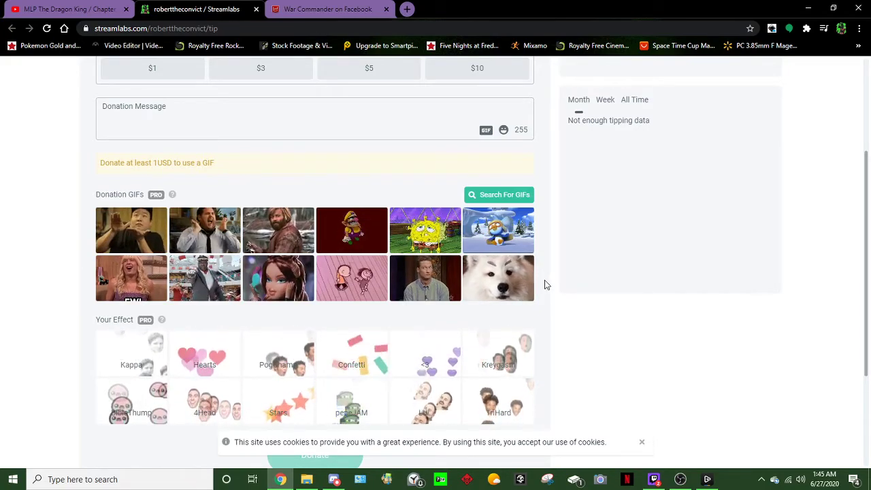
scroll(544, 284, "up", 3)
scroll(545, 284, "down", 2)
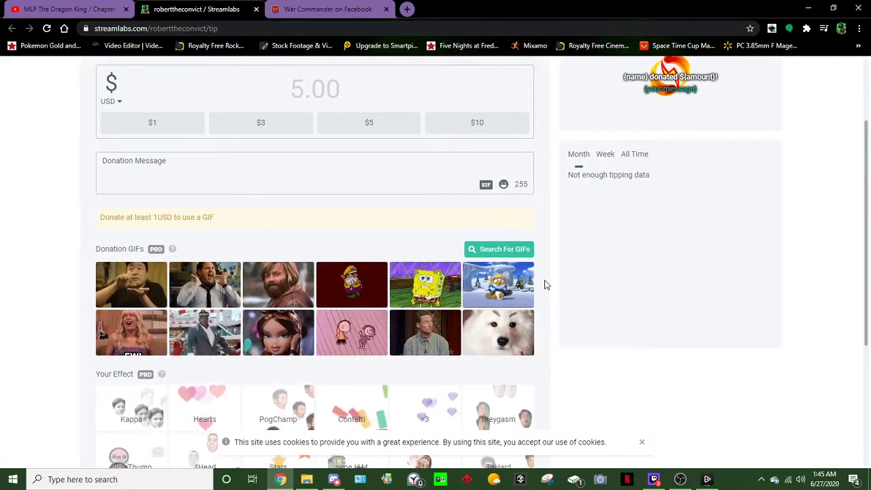
scroll(548, 283, "up", 2)
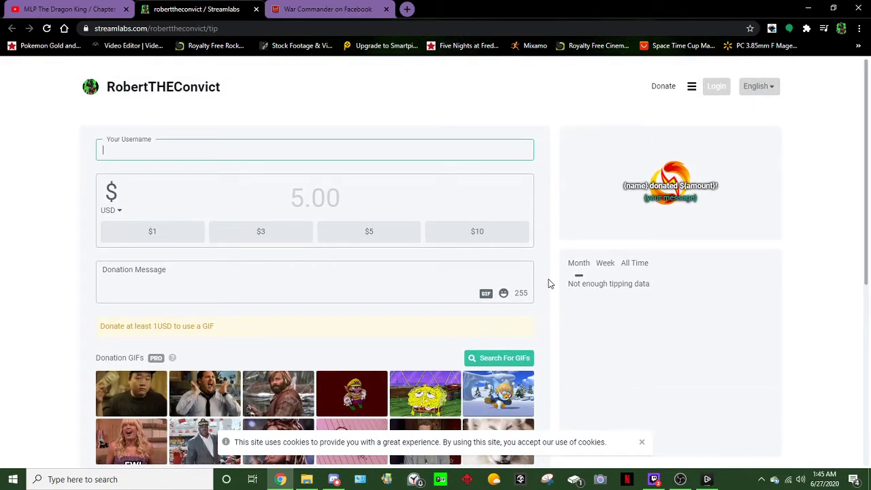